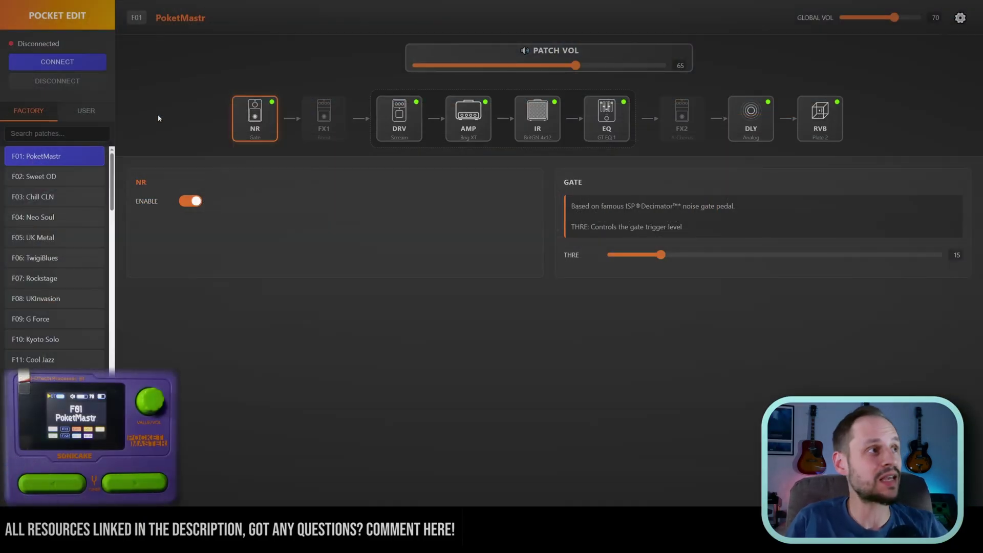
# Step: Pair and connect Pocket Edit with the Pocket Master BLE device
pyautogui.click(57, 61)
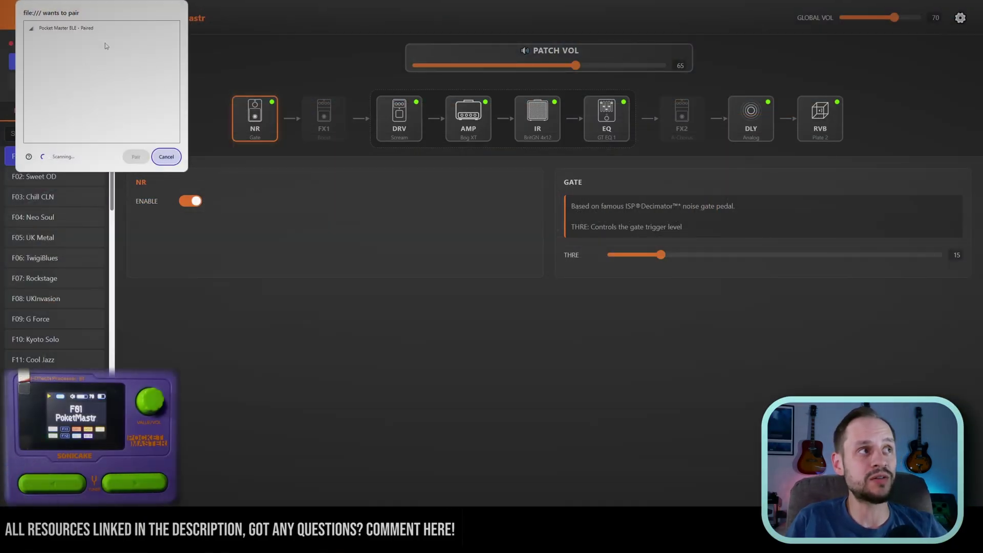
pyautogui.click(108, 32)
pyautogui.click(136, 157)
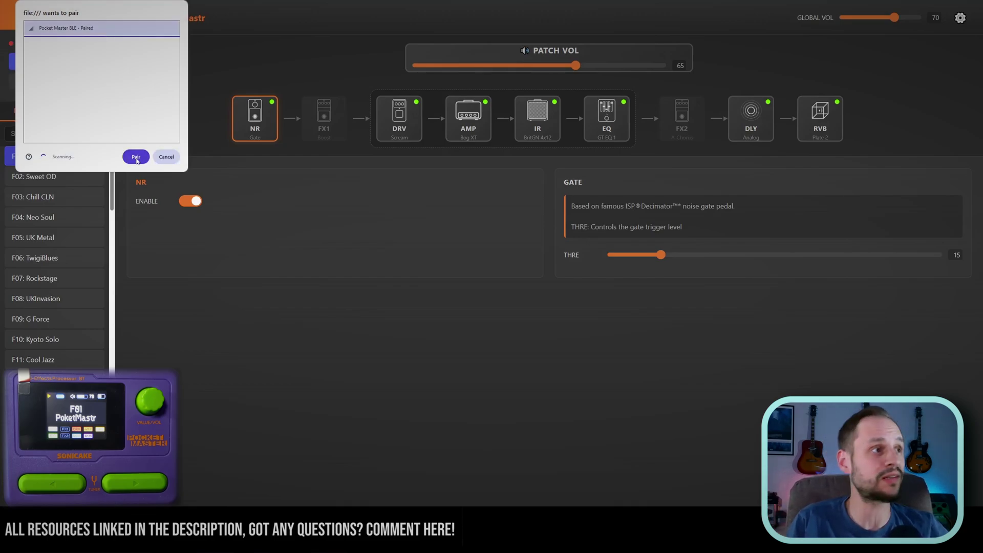
pyautogui.click(136, 158)
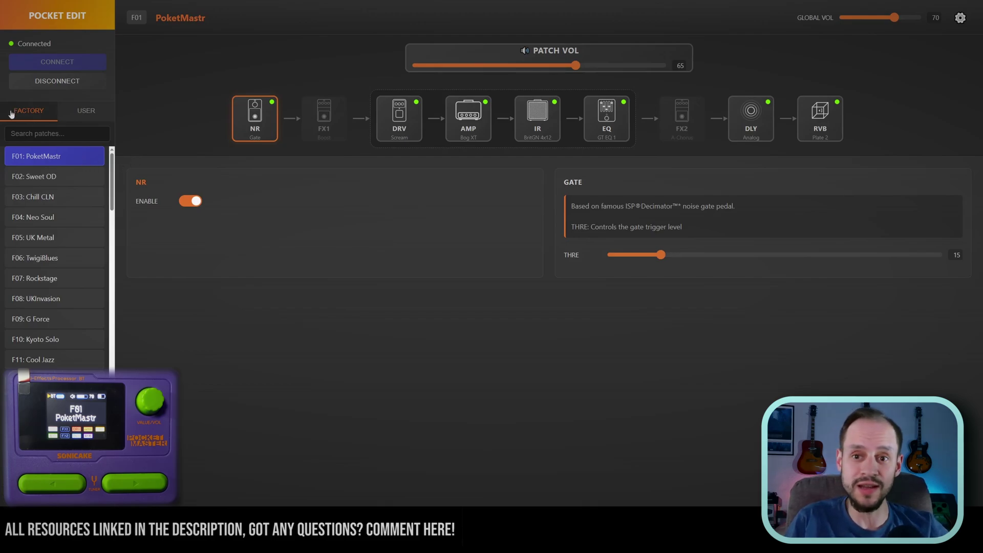
# Step: Load the user patch P05 Uk Metal from the USER list
pyautogui.click(83, 115)
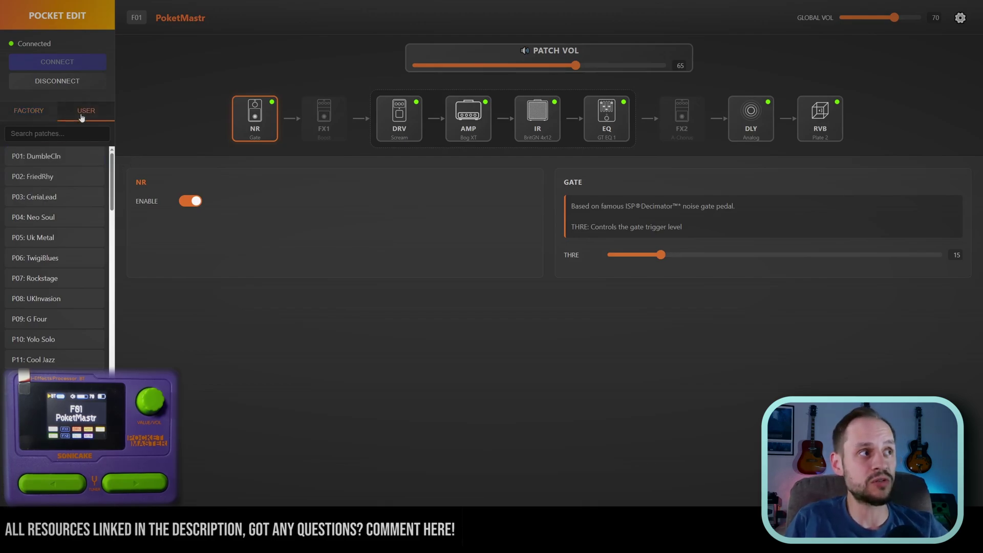
pyautogui.click(45, 122)
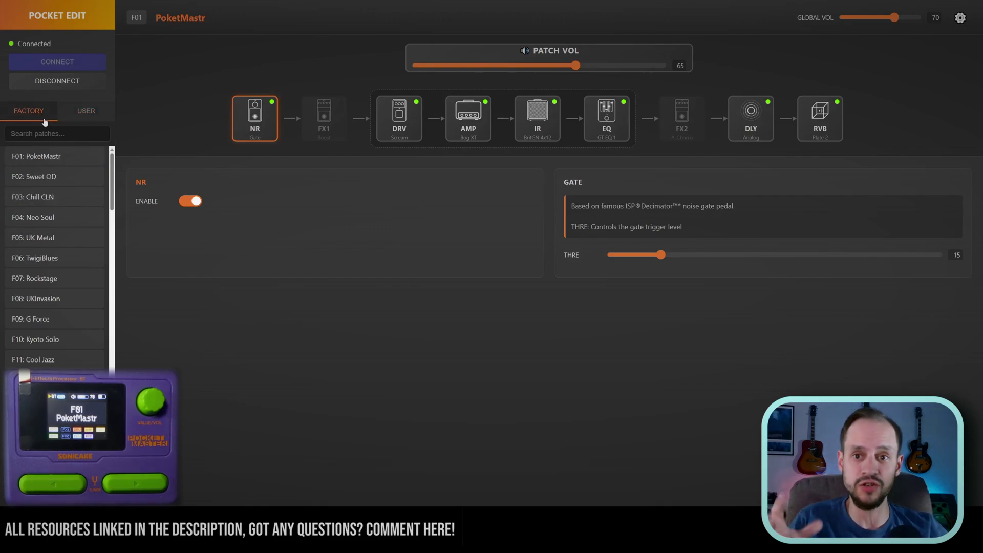
pyautogui.click(70, 118)
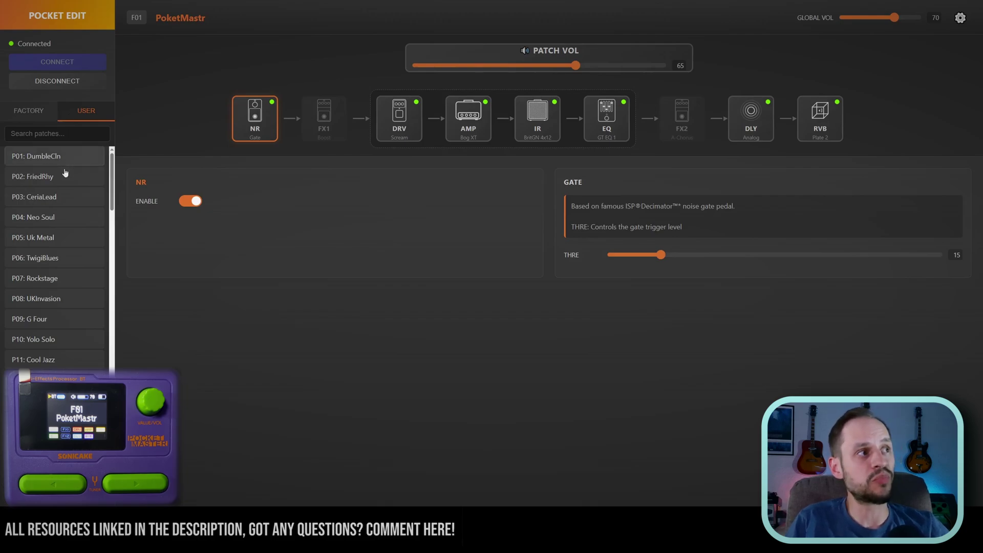
pyautogui.click(56, 239)
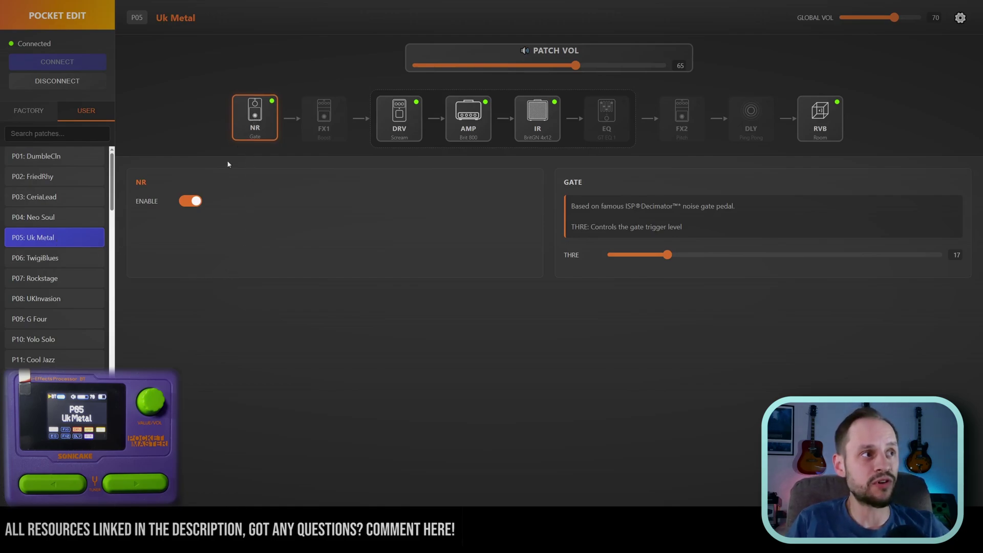
# Step: Turn off Uk Metal's noise gate, then discard that change and load P04 Neo Soul
pyautogui.click(190, 201)
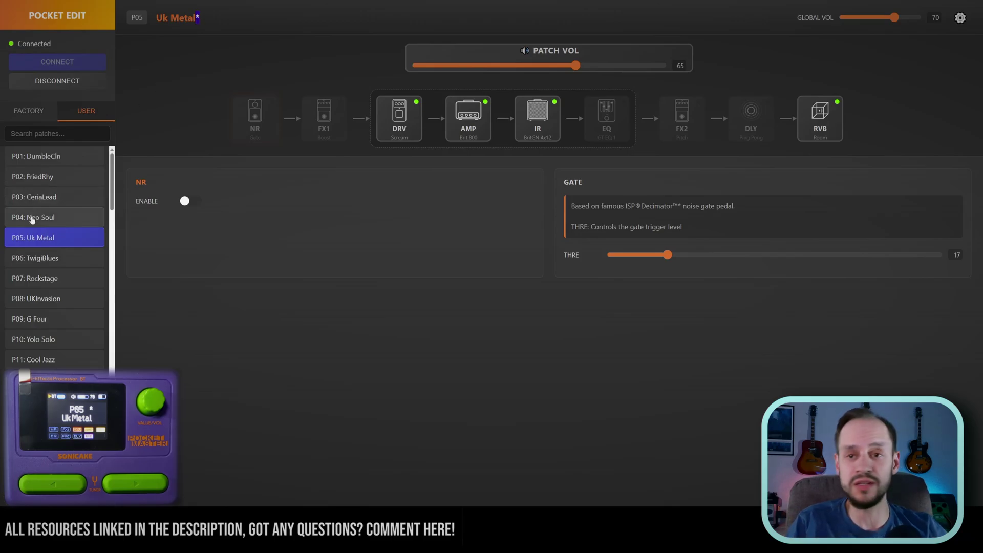
pyautogui.click(32, 219)
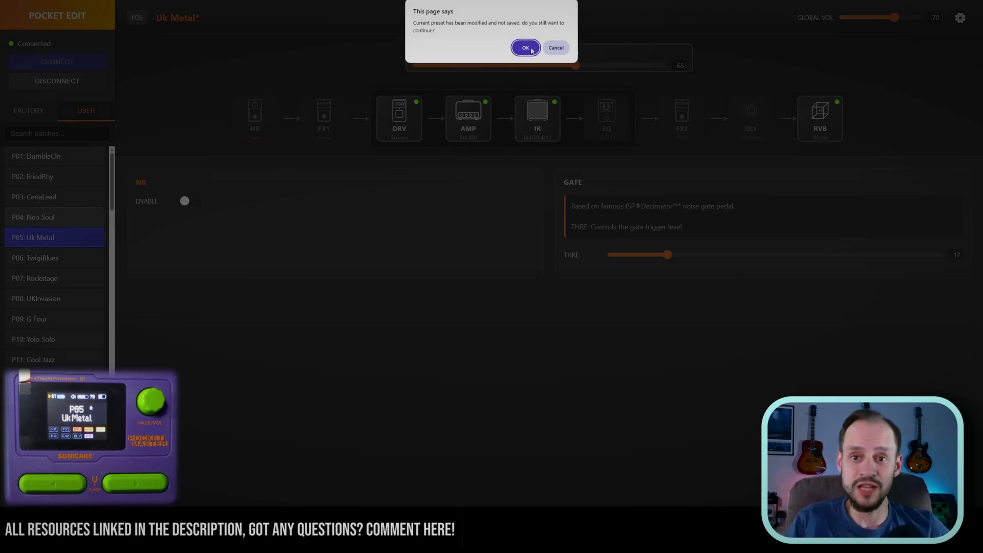
pyautogui.click(527, 48)
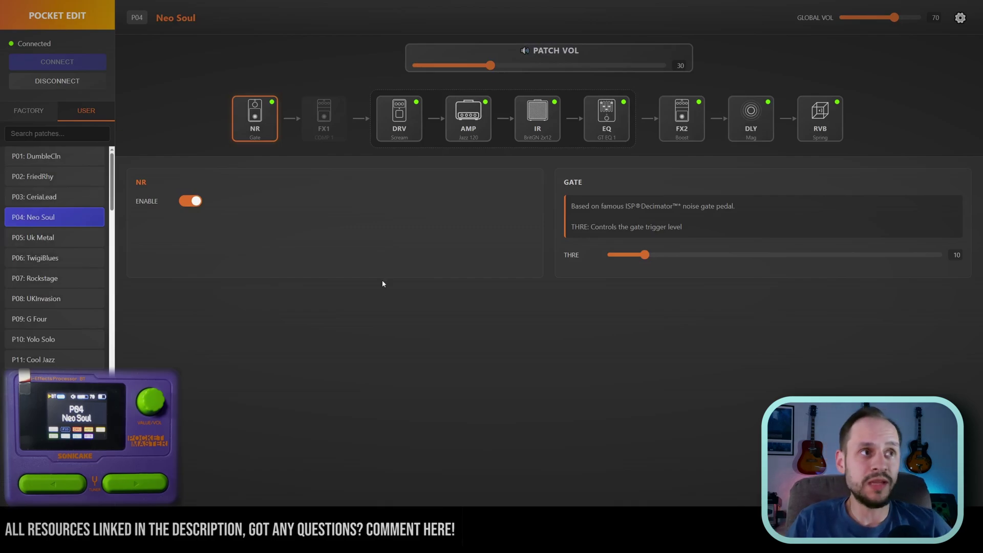
# Step: Toggle the noise gate off and back on, then save the preset as 'Neo Soul' in slot 4
pyautogui.click(194, 202)
pyautogui.click(194, 204)
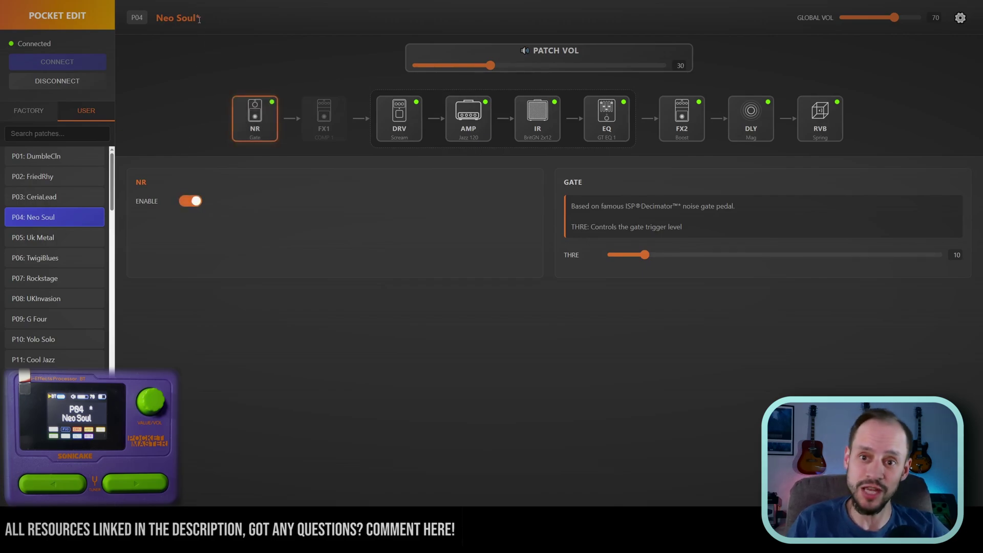
pyautogui.click(961, 19)
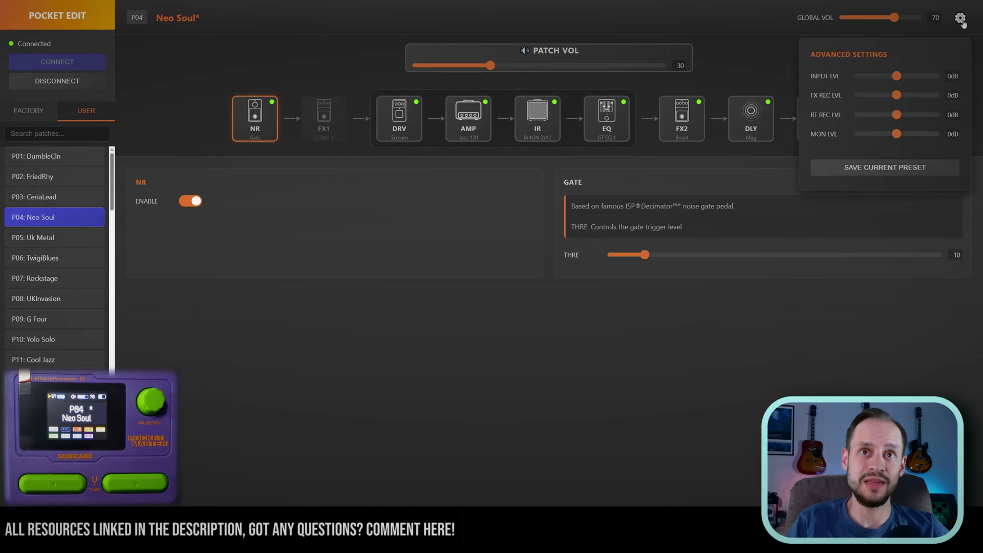
pyautogui.click(882, 169)
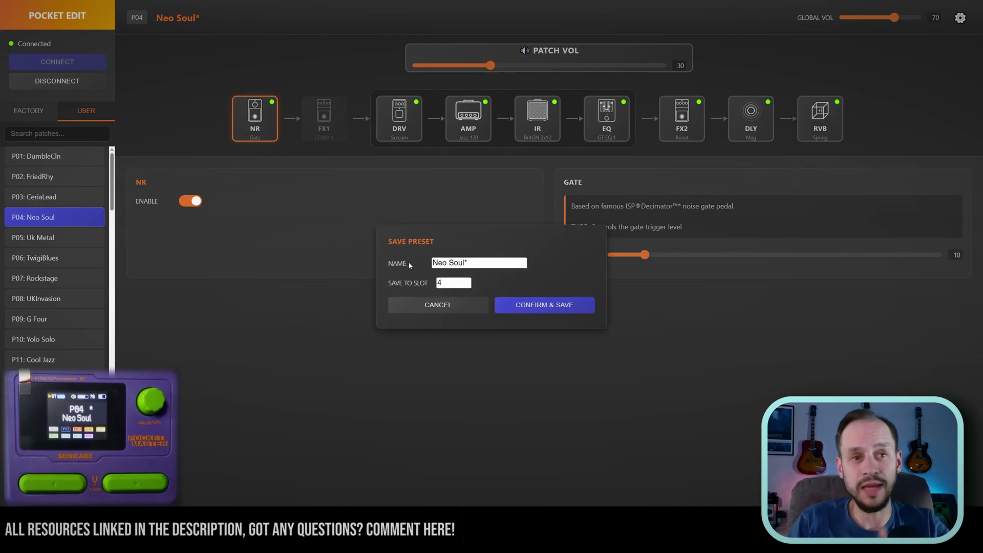
pyautogui.click(490, 264)
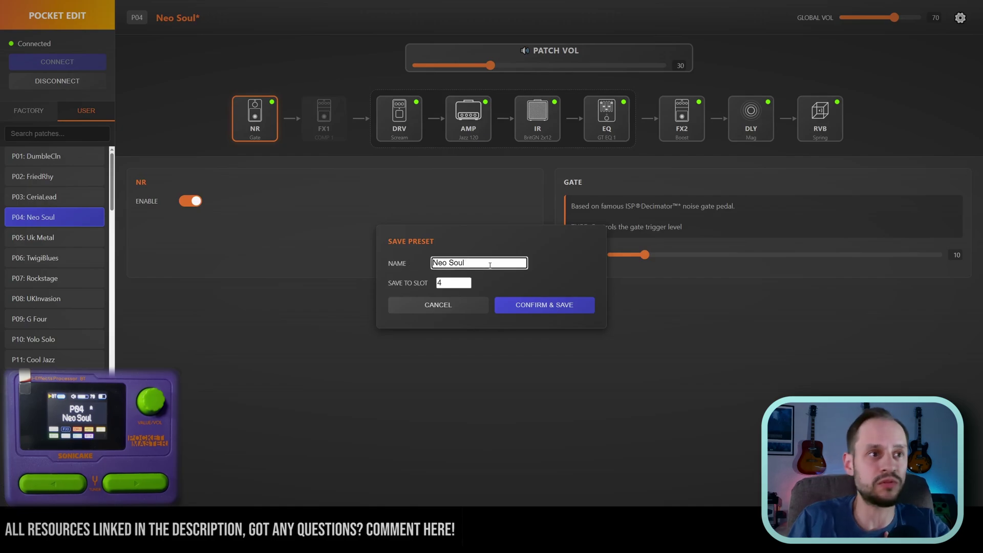
pyautogui.click(448, 282)
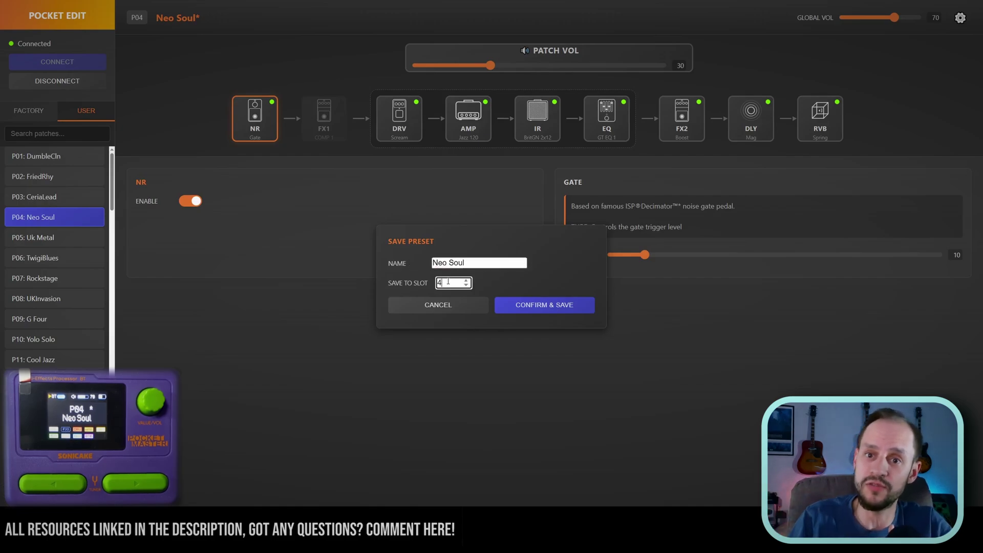
pyautogui.click(566, 309)
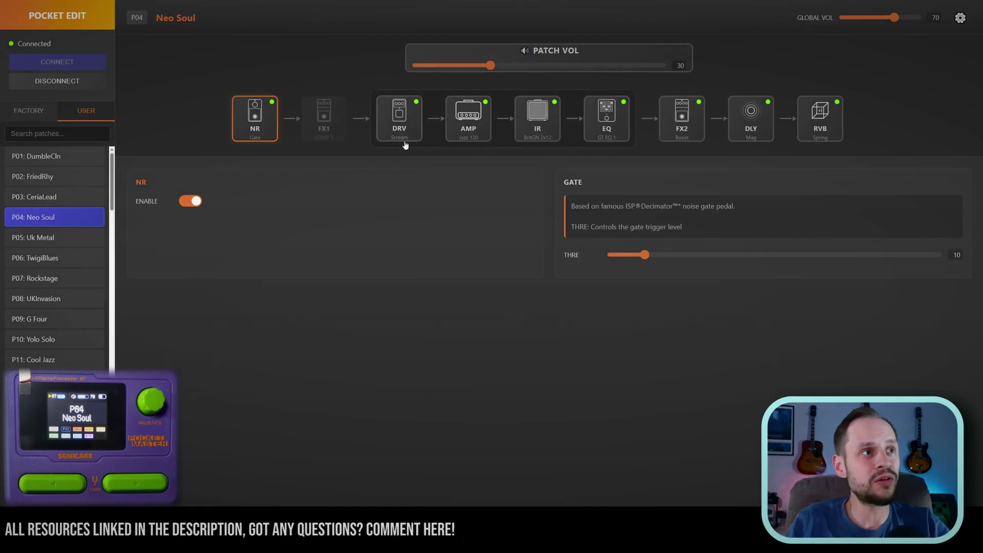
# Step: Move the FX1 compressor ahead of the noise gate, then move the noise gate after the EQ
pyautogui.click(333, 134)
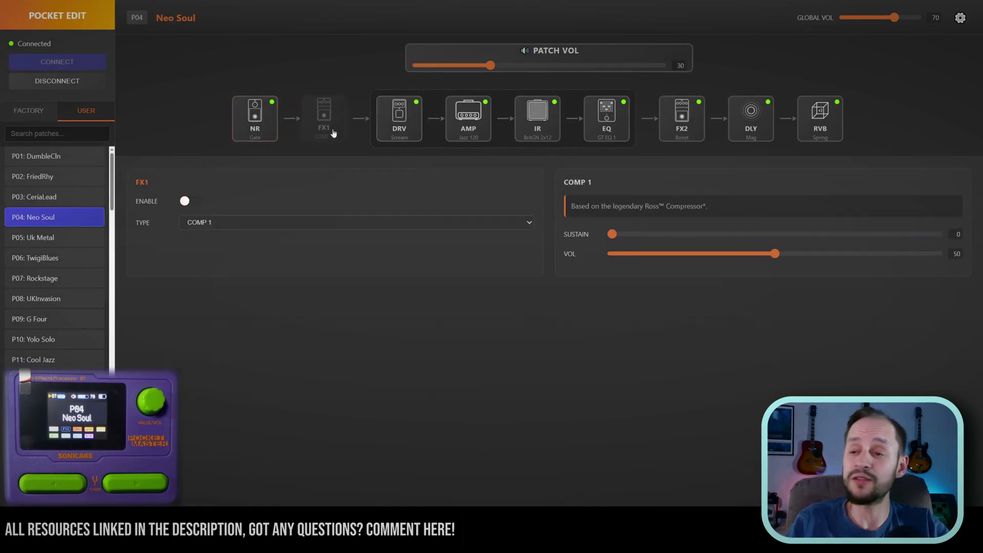
pyautogui.moveTo(333, 134); pyautogui.dragTo(247, 134)
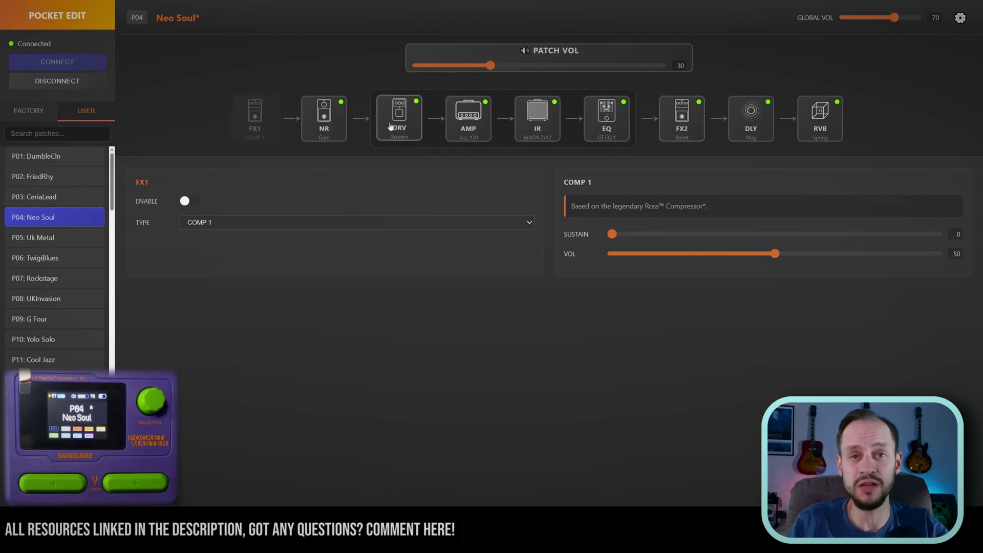
pyautogui.moveTo(325, 128); pyautogui.dragTo(604, 121)
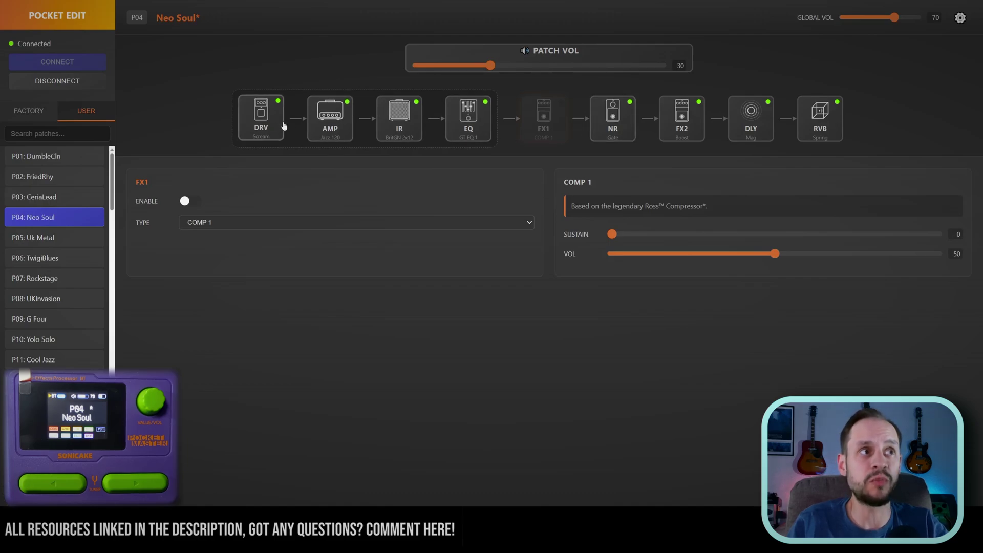
# Step: Try amp clone mode with Friedman B, then switch the Neo Soul amp's clone mode off
pyautogui.click(330, 118)
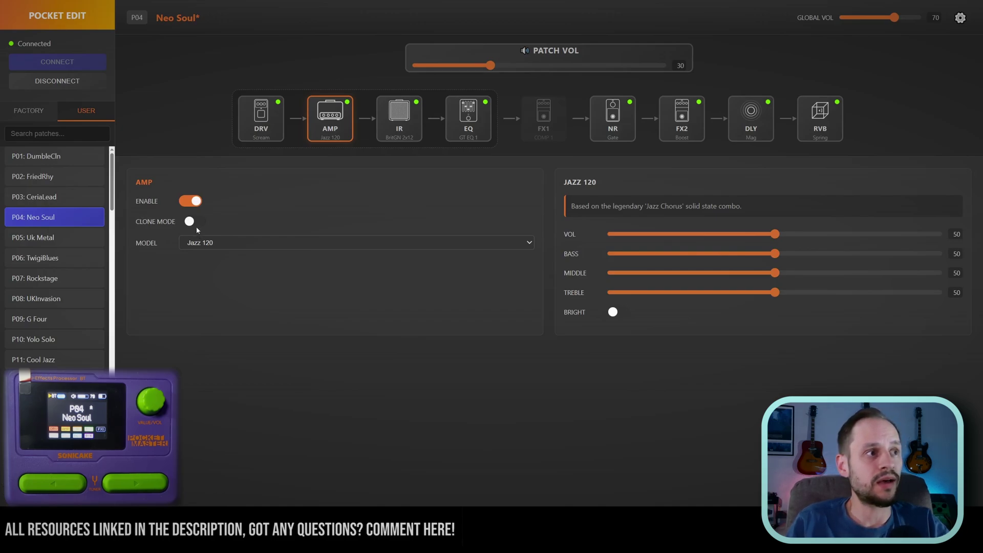
pyautogui.click(197, 224)
pyautogui.click(243, 244)
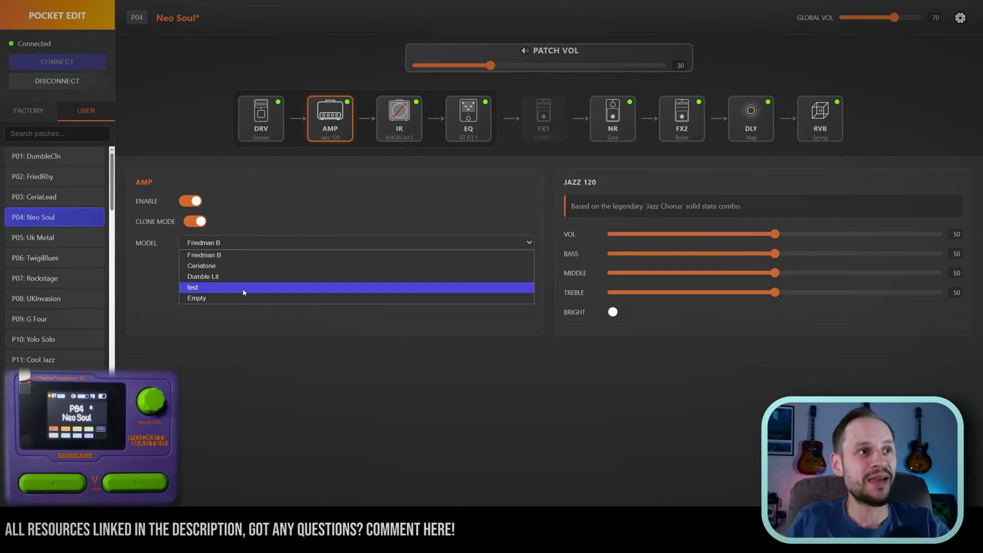
pyautogui.click(360, 215)
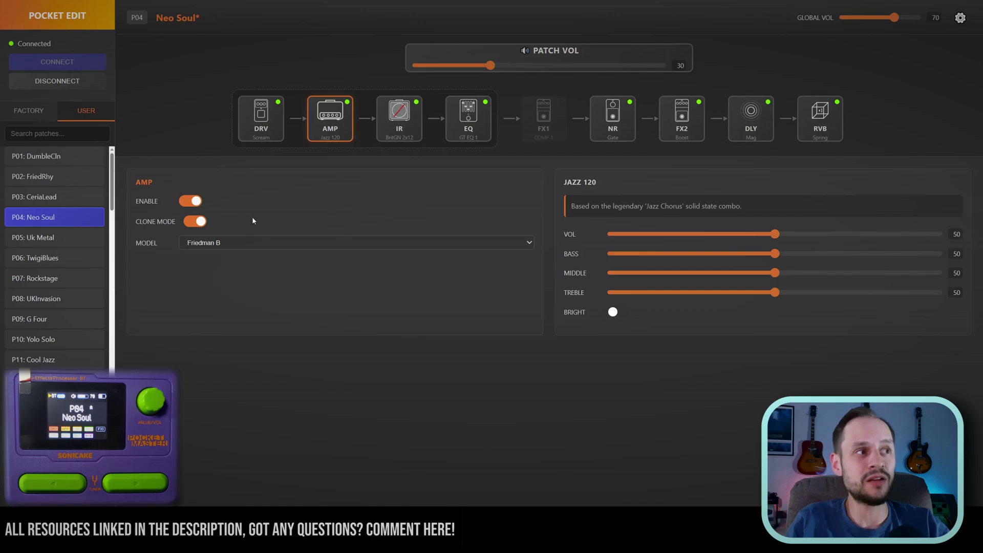
pyautogui.click(406, 135)
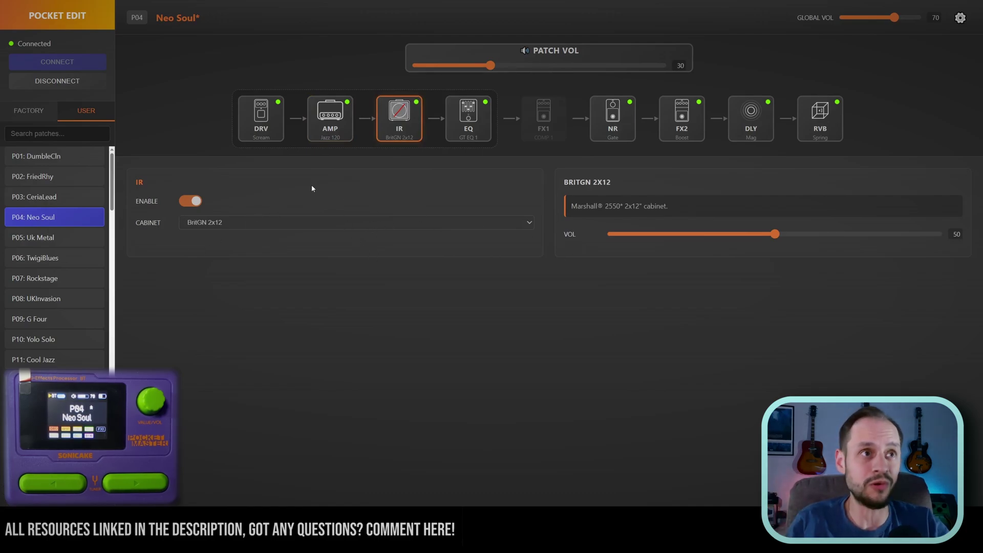
pyautogui.click(341, 136)
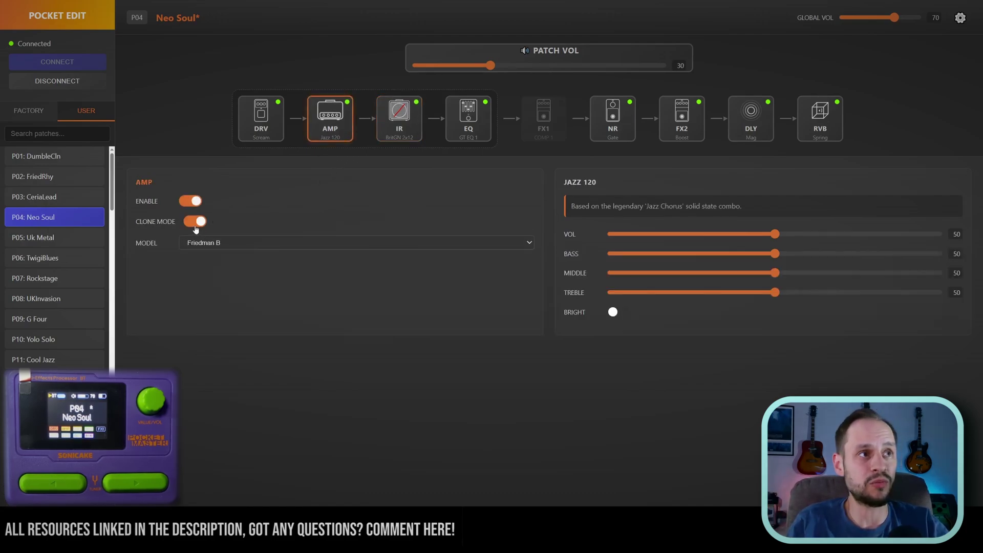
pyautogui.click(200, 222)
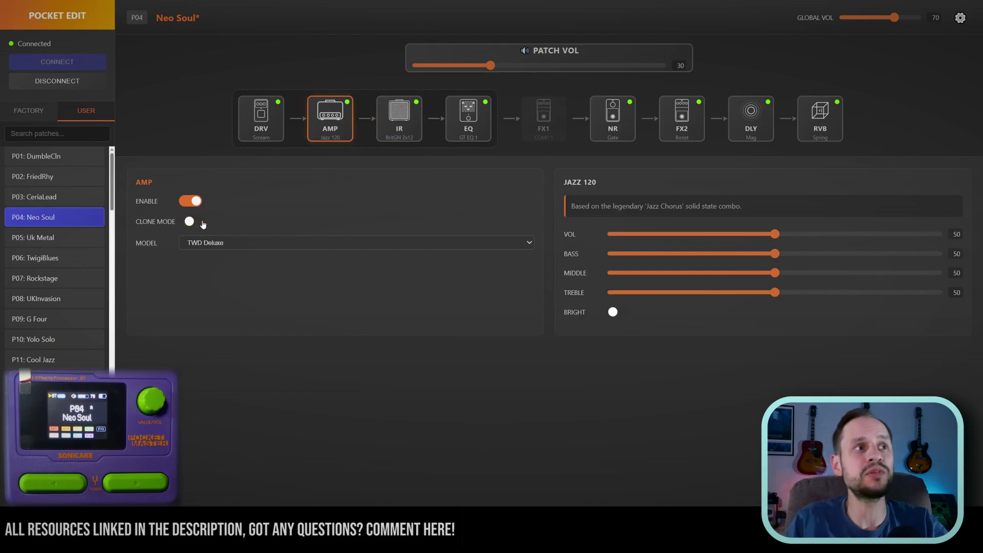
# Step: Choose the Van Halen cabinet for the IR block, leaving it disabled
pyautogui.click(412, 129)
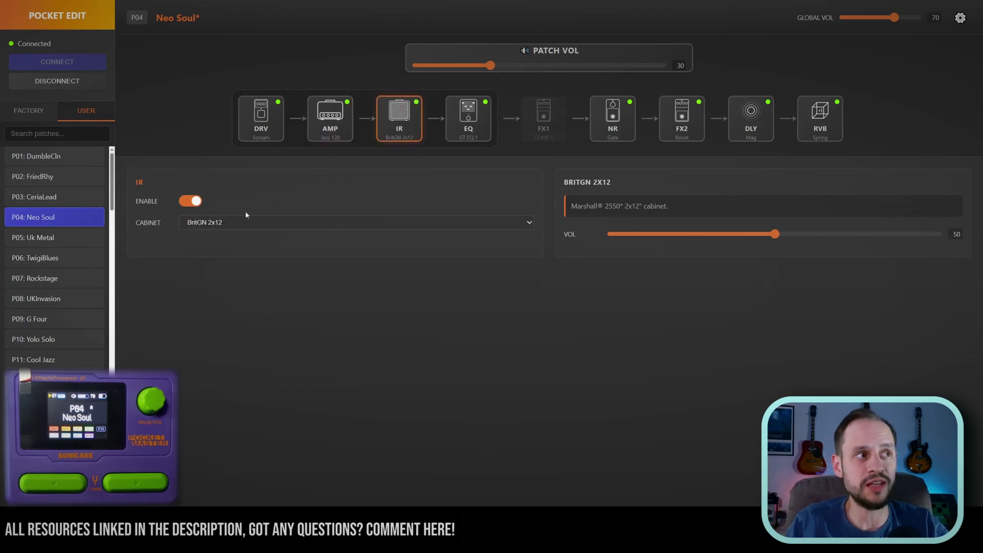
pyautogui.click(205, 225)
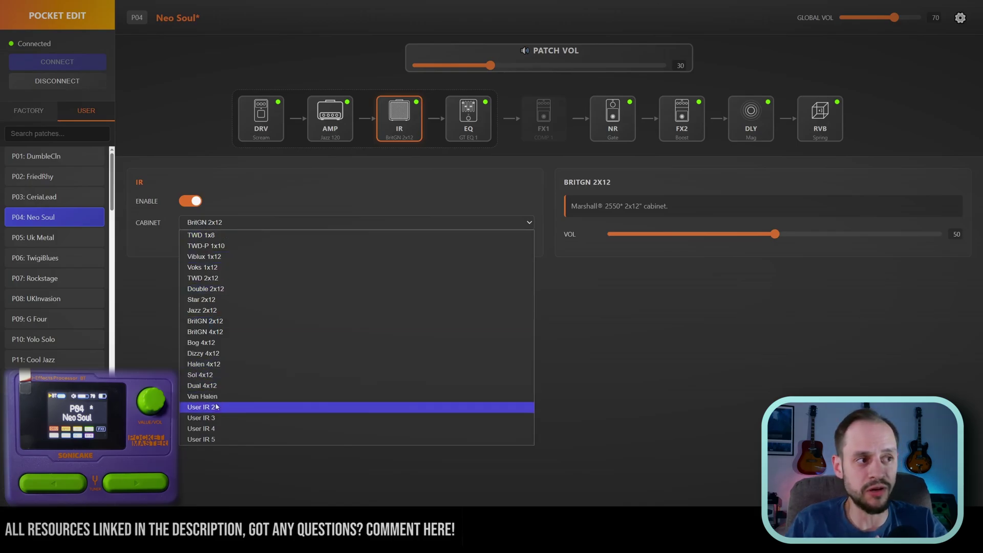
pyautogui.click(190, 201)
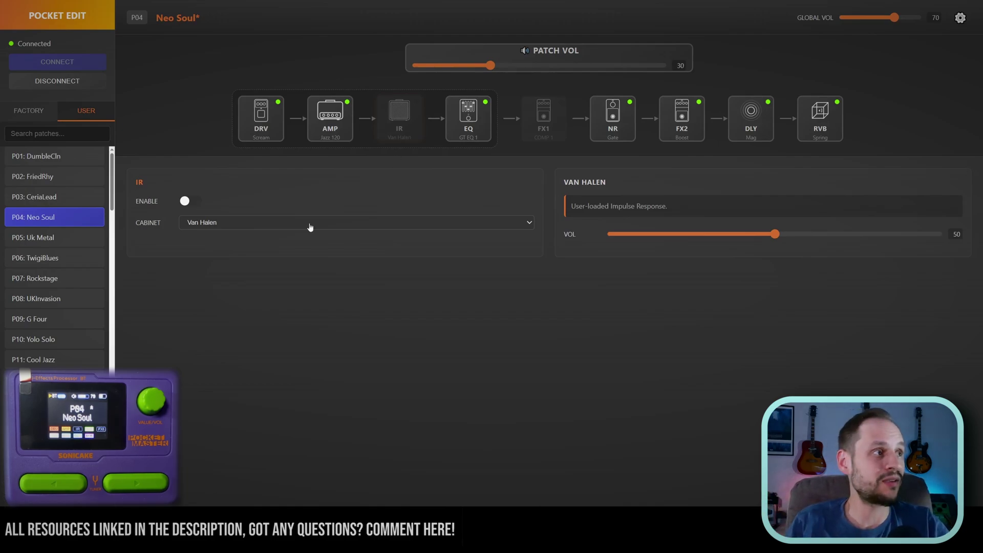
pyautogui.click(82, 132)
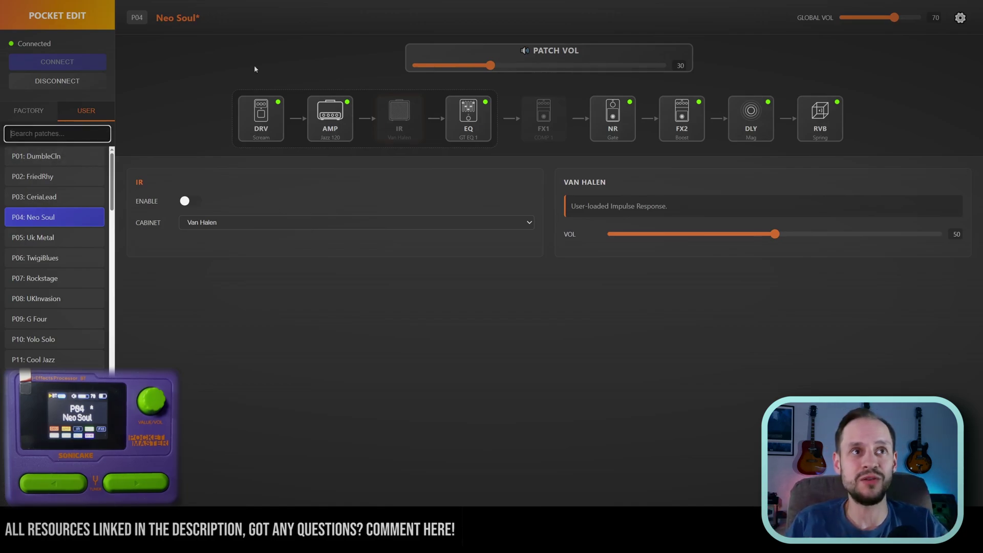
pyautogui.click(960, 18)
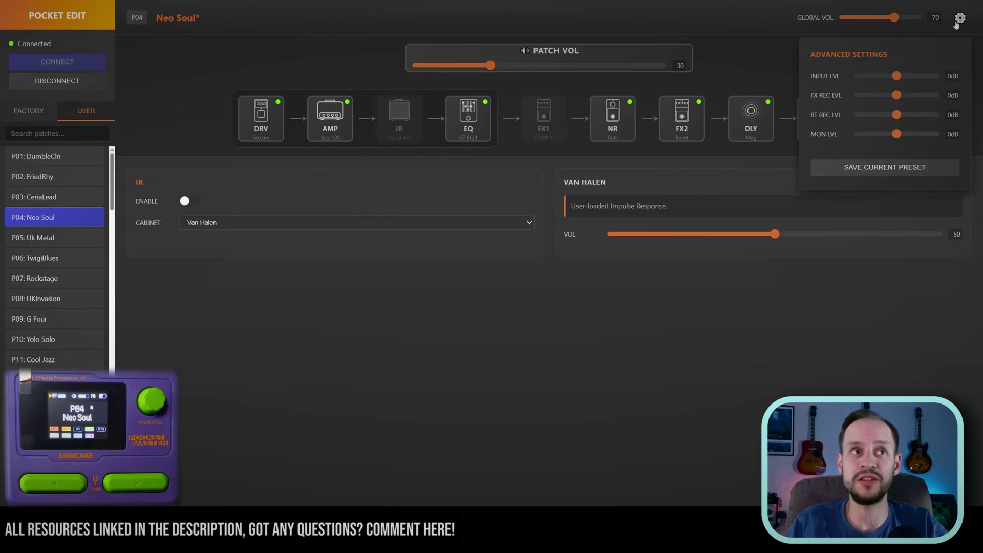
pyautogui.click(960, 19)
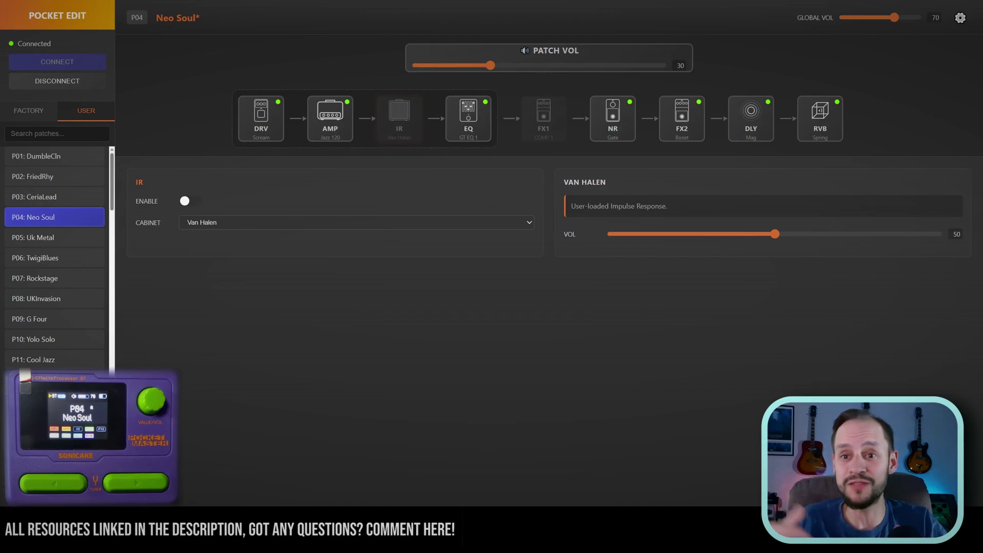
# Step: Scroll the user list and load P21 BognerFire, discarding the Neo Soul edits
pyautogui.scroll(-5, 56, 337)
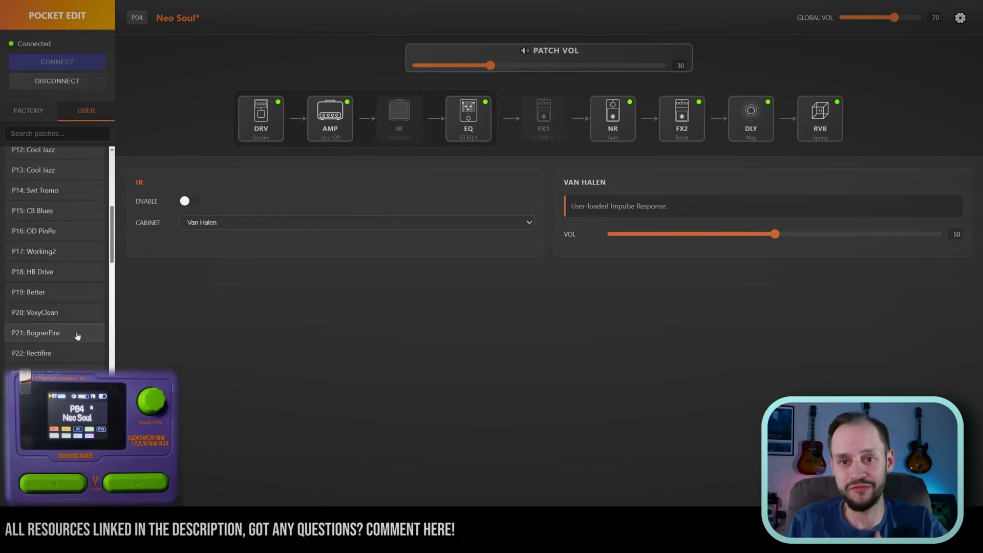
pyautogui.click(78, 336)
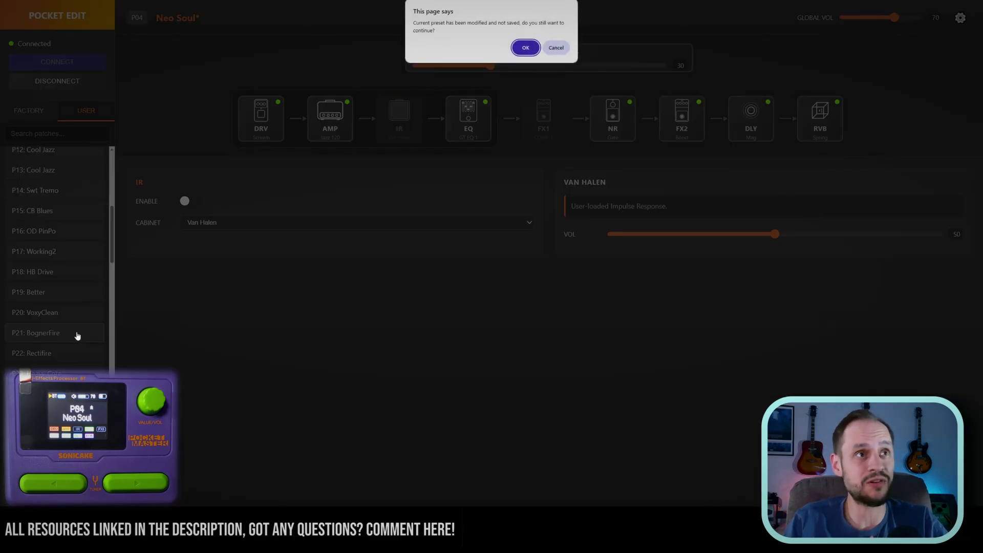
pyautogui.click(526, 49)
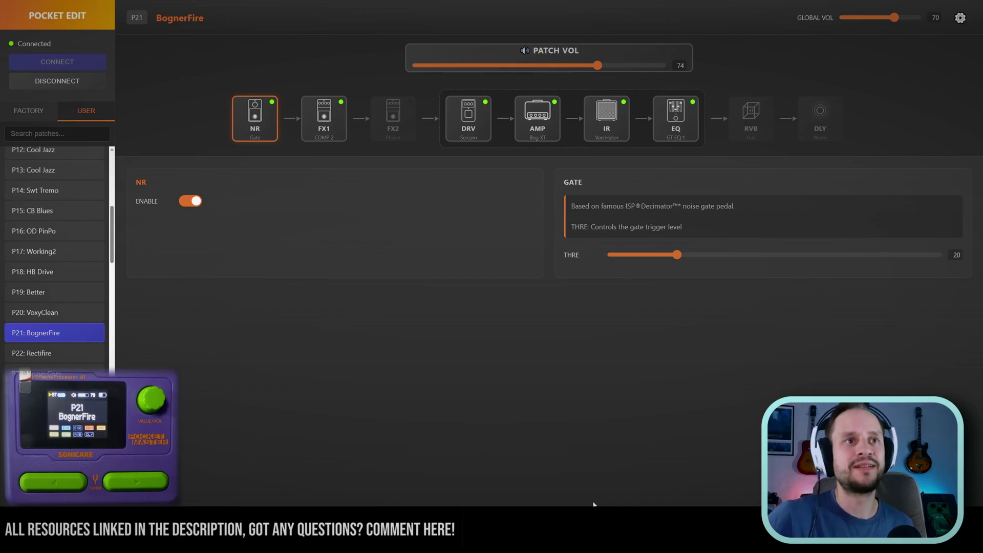
# Step: Set BognerFire's IR cabinet to Dual 4x12
pyautogui.click(606, 118)
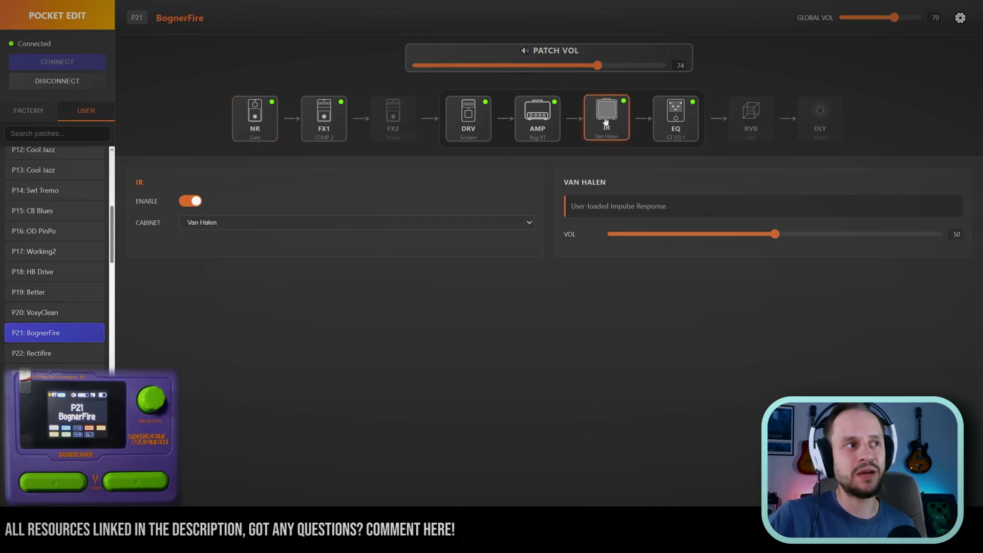
pyautogui.click(384, 222)
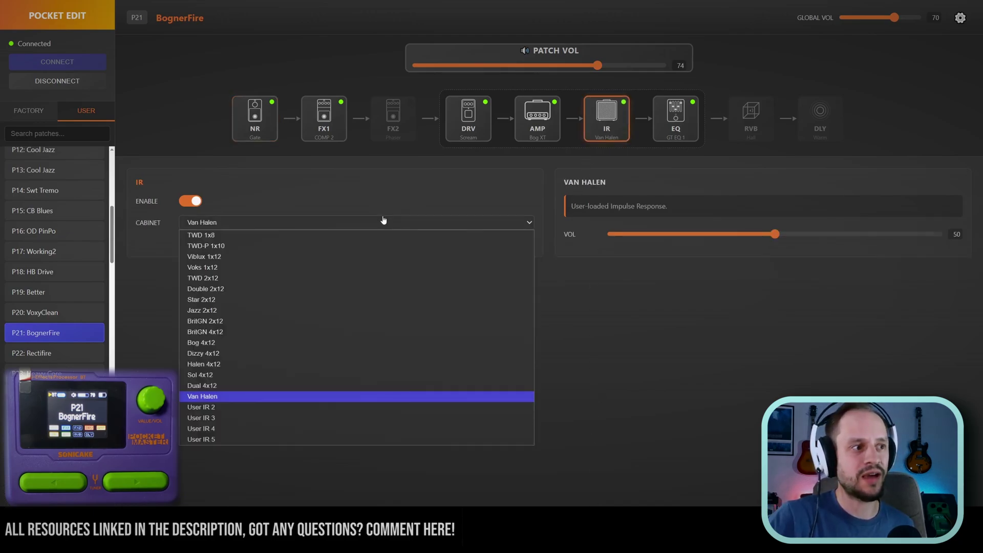
pyautogui.click(237, 386)
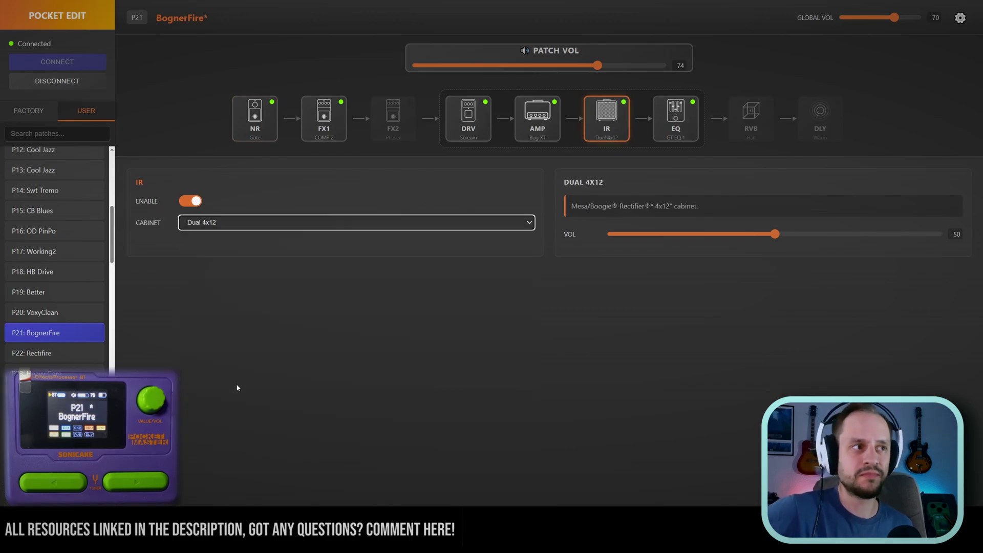
# Step: Change the drive type to Dark Mouse, then select the P20 VoxyClean preset
pyautogui.click(468, 117)
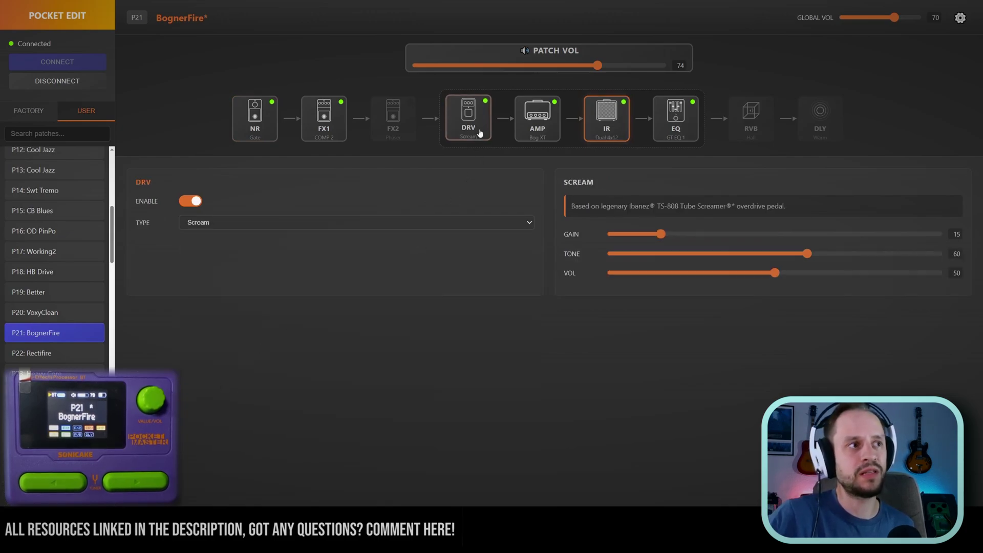
pyautogui.click(218, 223)
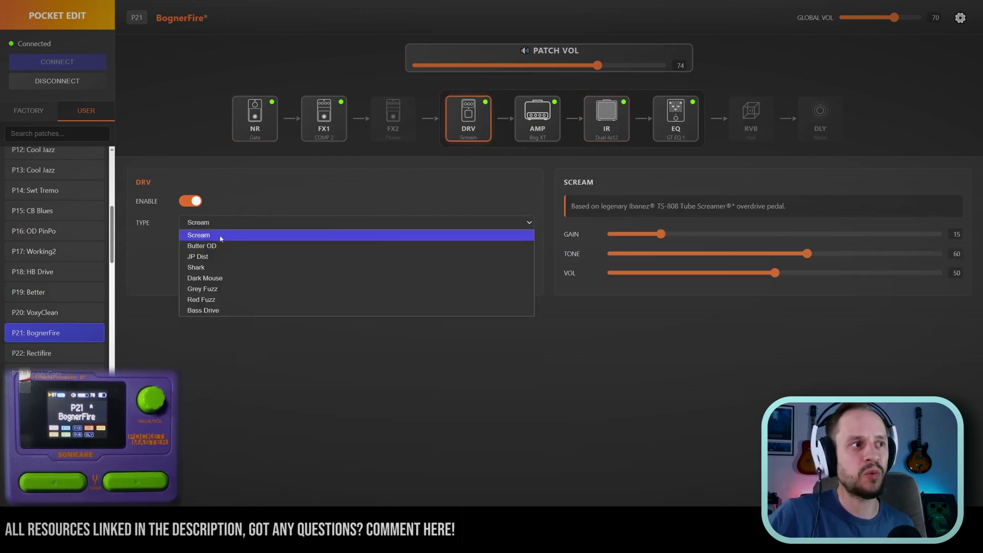
pyautogui.click(228, 279)
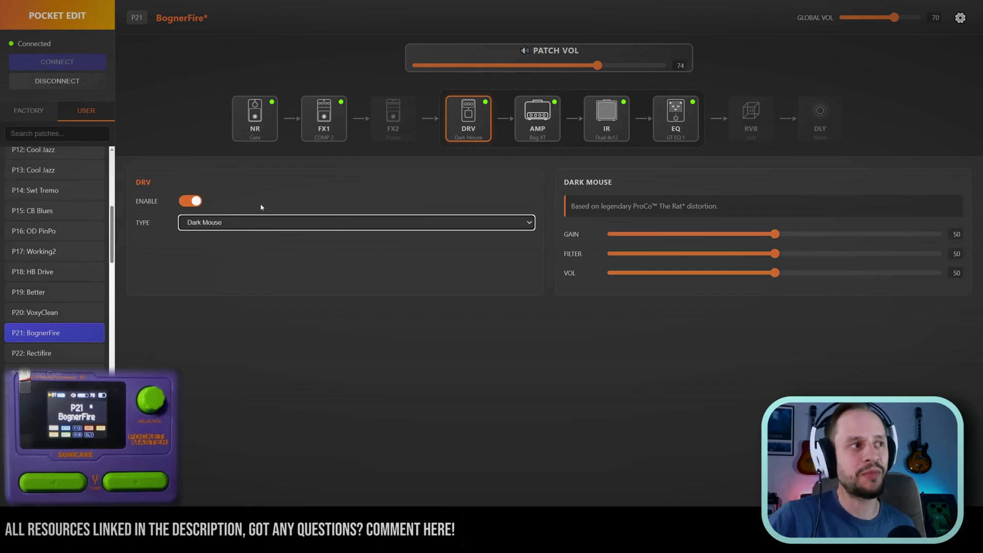
pyautogui.click(62, 319)
# Step: Confirm loading VoxyClean, then switch on its Scream drive with gain raised to 54
pyautogui.press('Return')
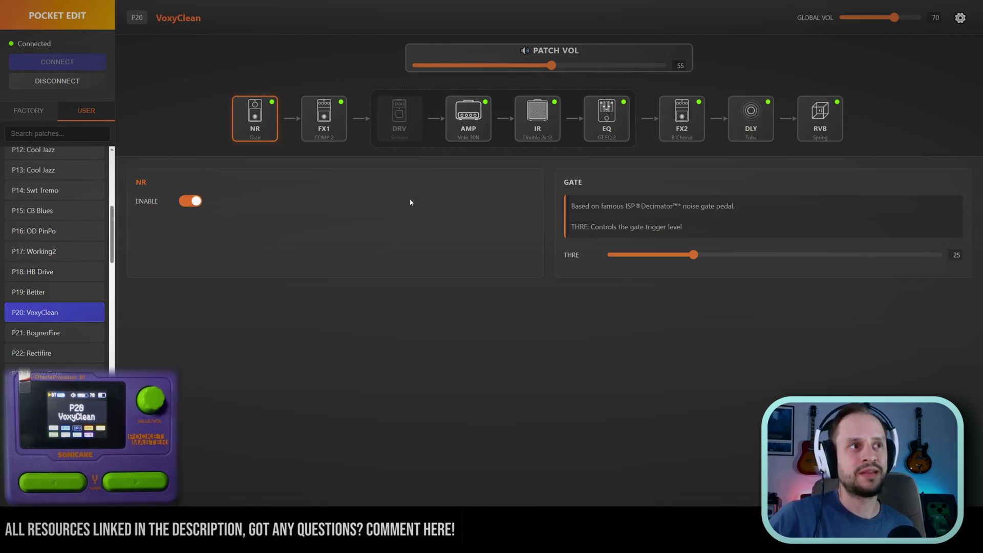
pyautogui.click(333, 121)
pyautogui.click(397, 130)
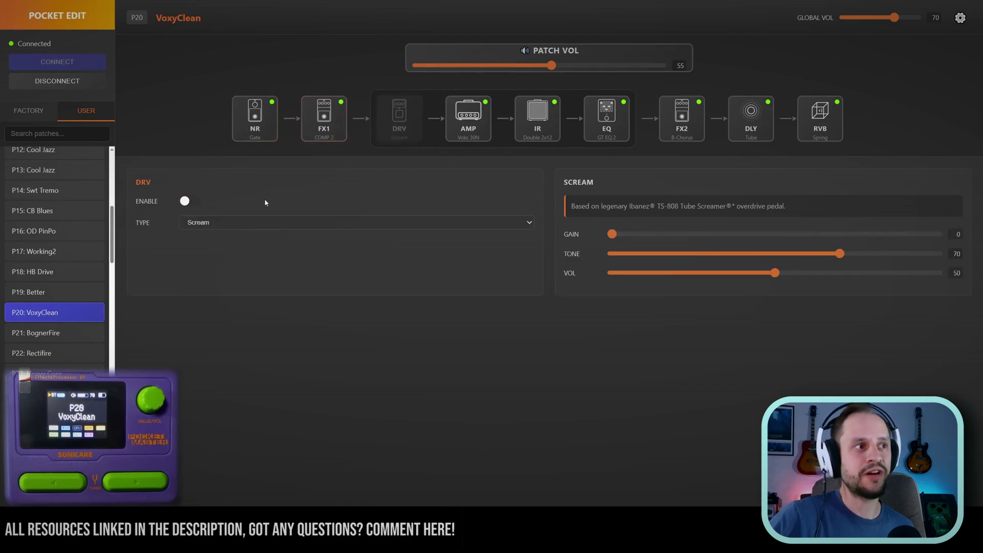
pyautogui.click(189, 202)
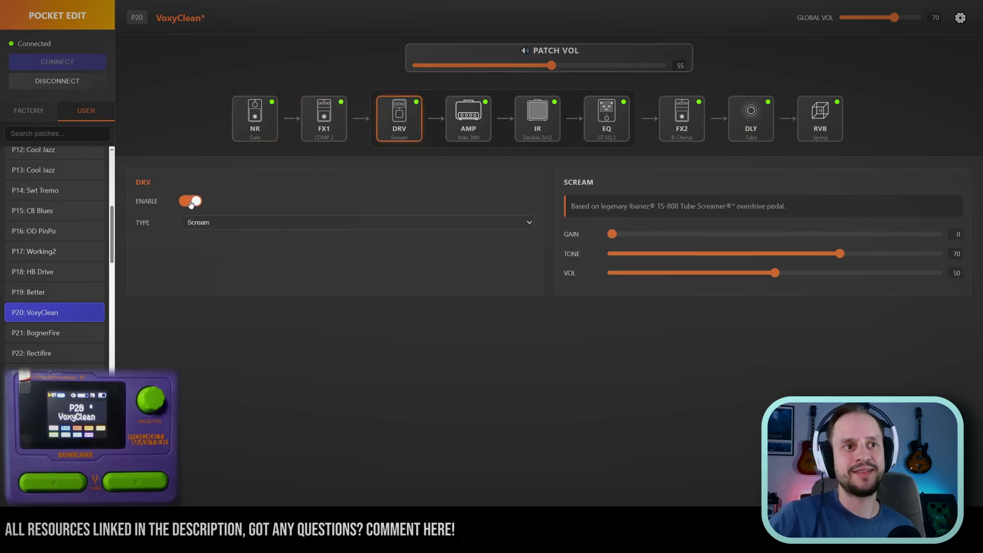
pyautogui.moveTo(612, 234); pyautogui.dragTo(787, 234)
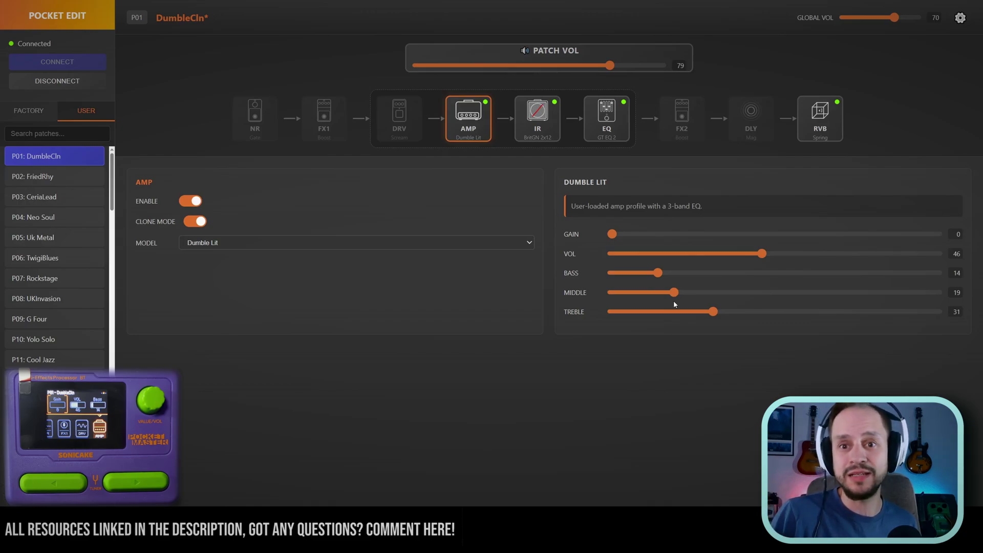
# Step: Enable DumbleCln's delay block and lengthen its time to 1000
pyautogui.click(751, 117)
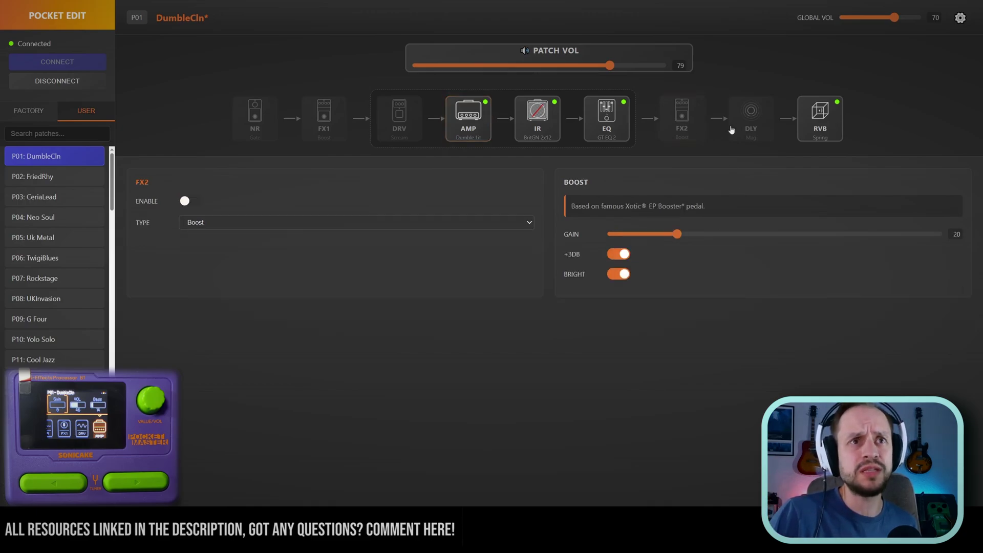
pyautogui.click(186, 200)
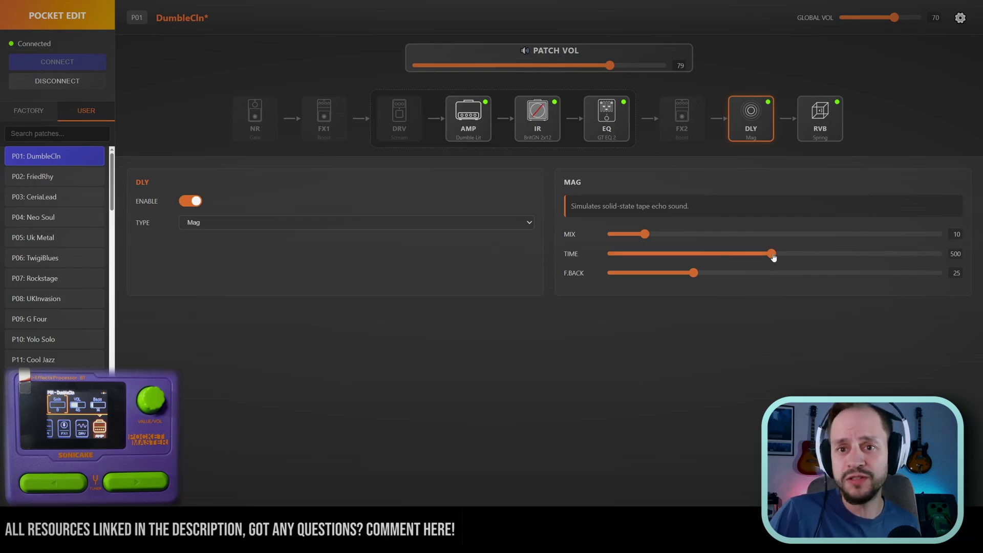
pyautogui.moveTo(770, 254); pyautogui.dragTo(951, 251)
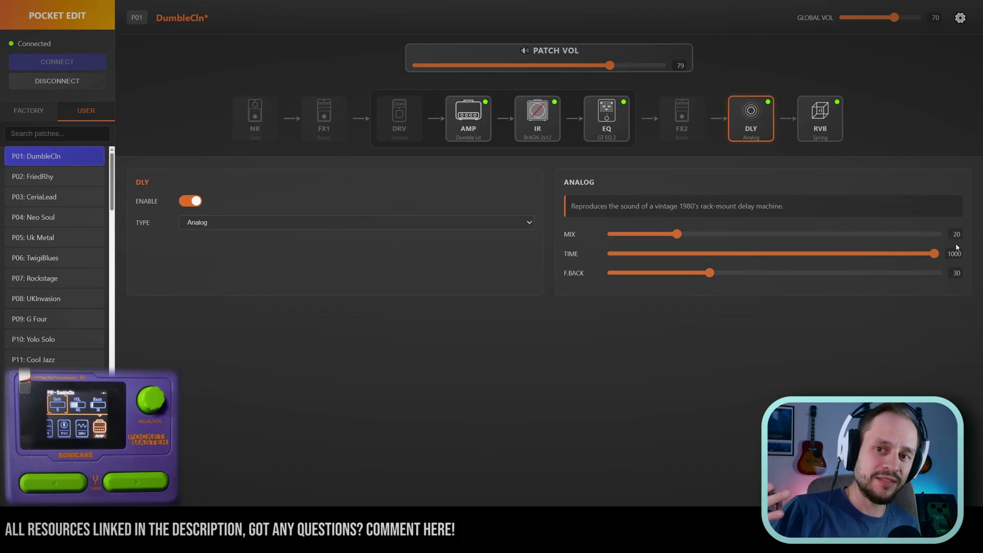